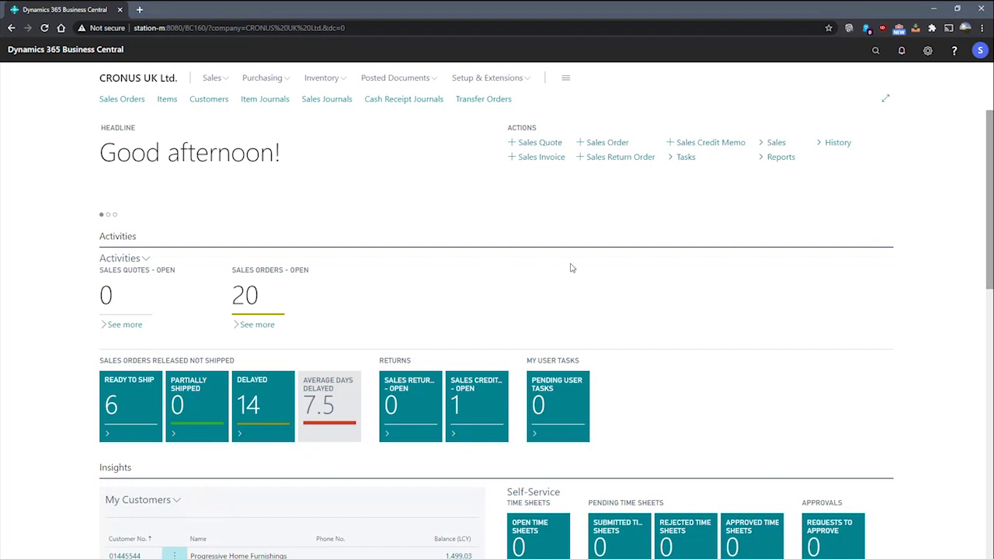
# Search for "acc sched" and open the Account Schedules list
pyautogui.click(873, 53)
pyautogui.write('acc ')
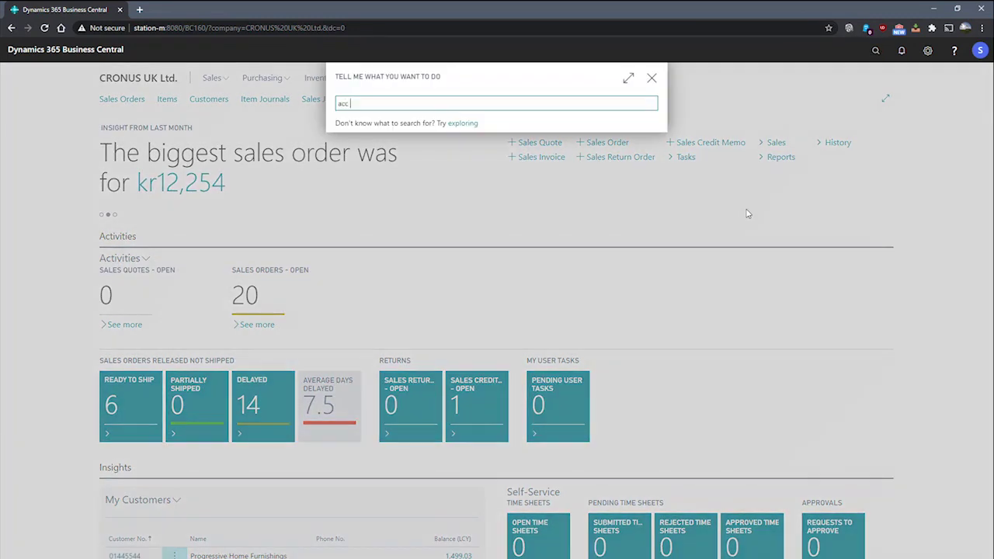
pyautogui.write('sched')
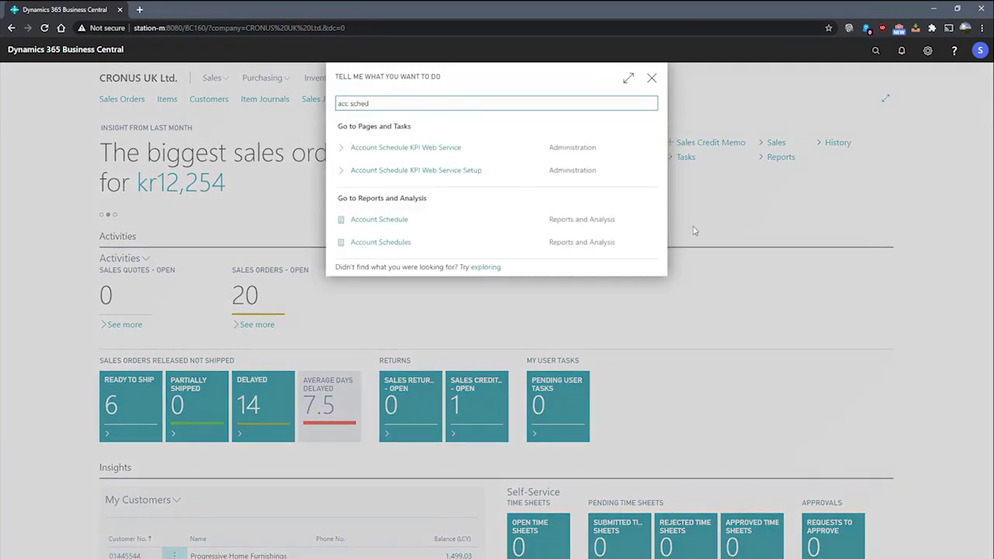
pyautogui.click(405, 244)
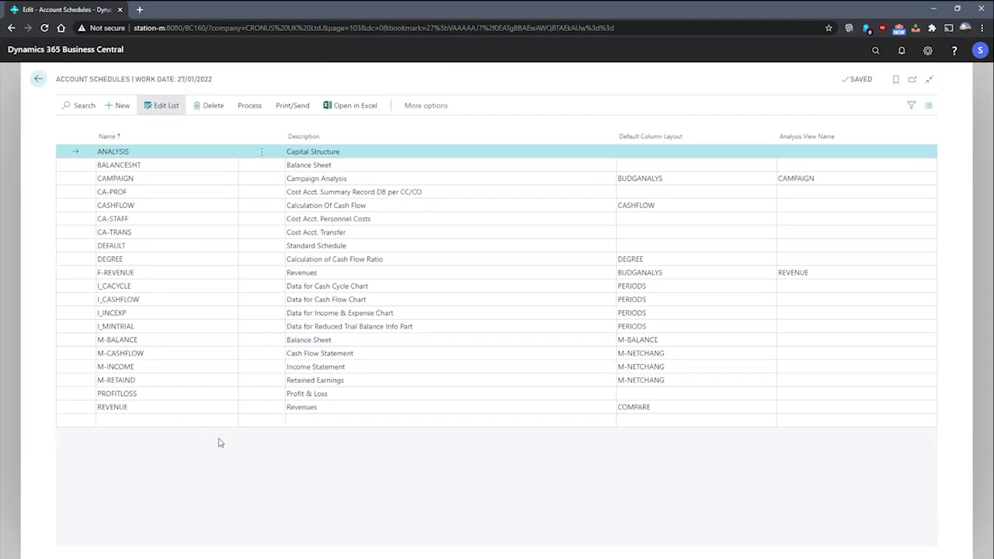
# Check which analysis views can be assigned to the REVENUE account schedule, leaving its Analysis View Name blank
pyautogui.click(807, 410)
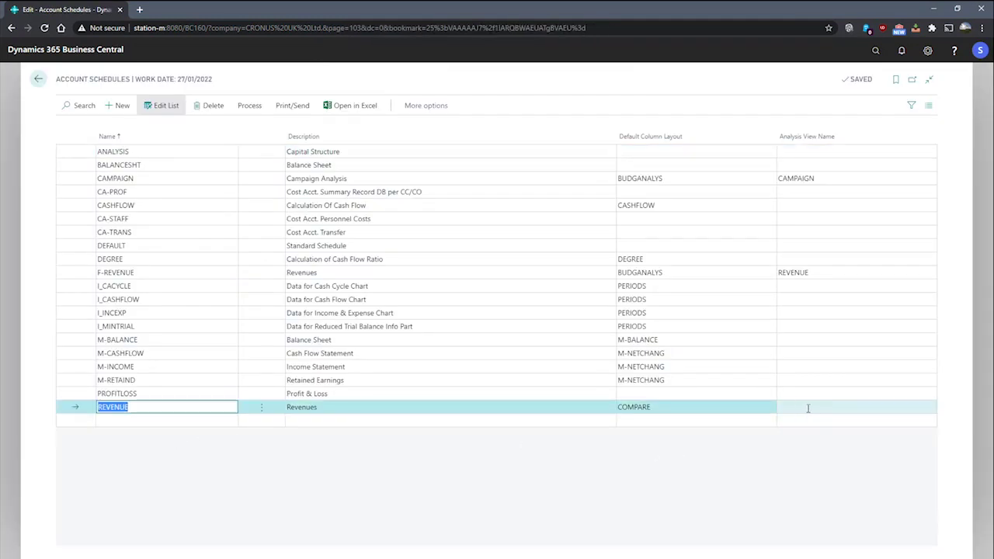
pyautogui.click(807, 408)
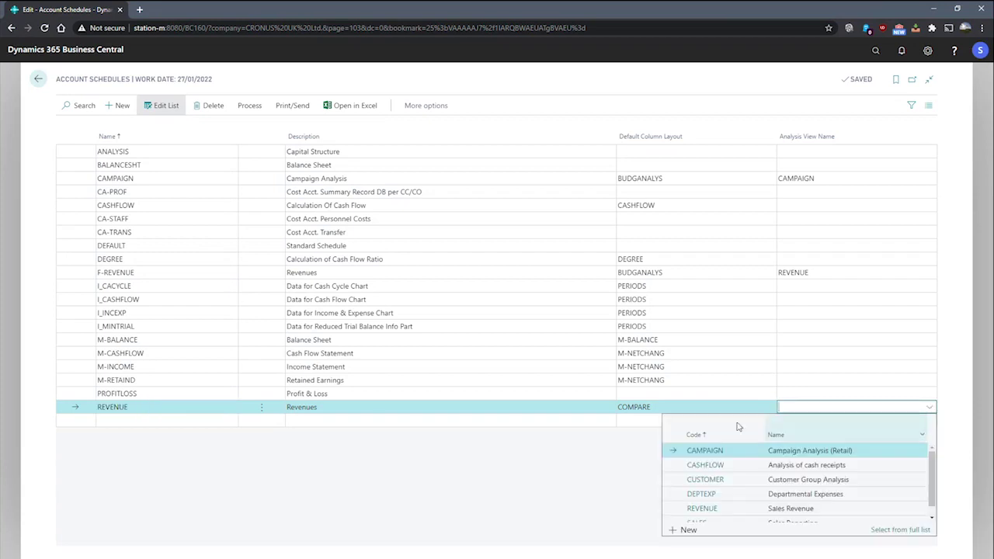
pyautogui.click(432, 495)
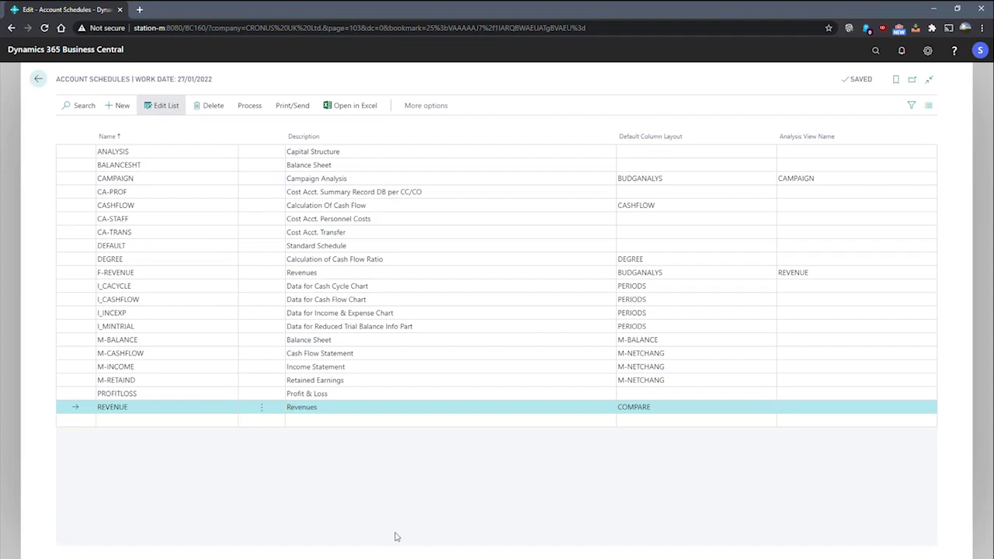
# Examine the REVENUE account schedule's lines and its dimension totalling columns, and return to the Account Schedules list
pyautogui.click(249, 106)
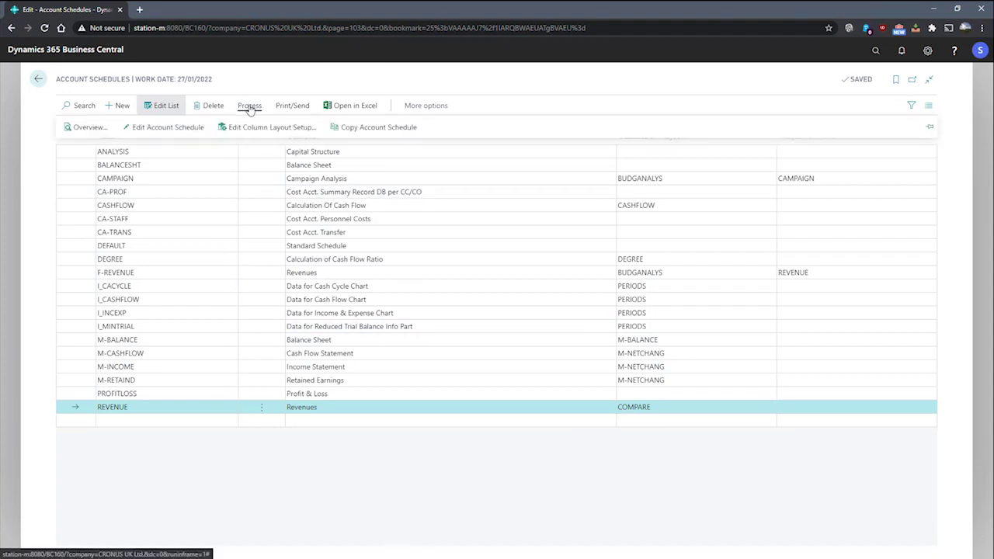
pyautogui.click(164, 127)
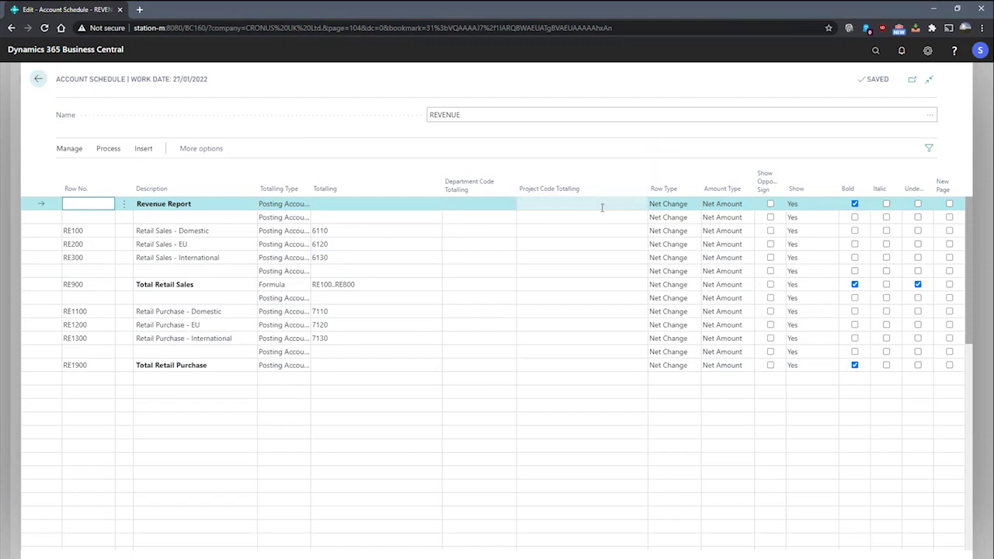
pyautogui.click(38, 79)
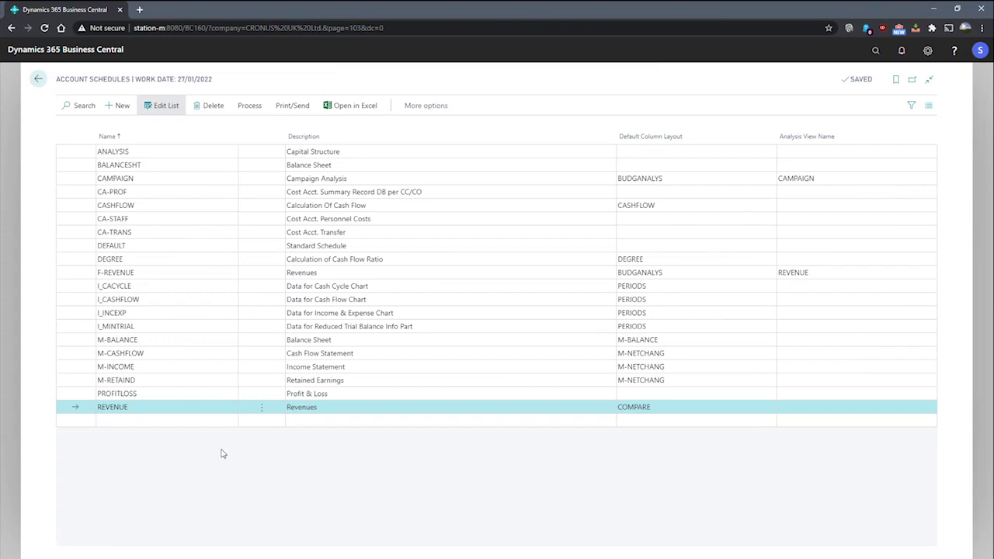
pyautogui.click(247, 107)
pyautogui.click(172, 132)
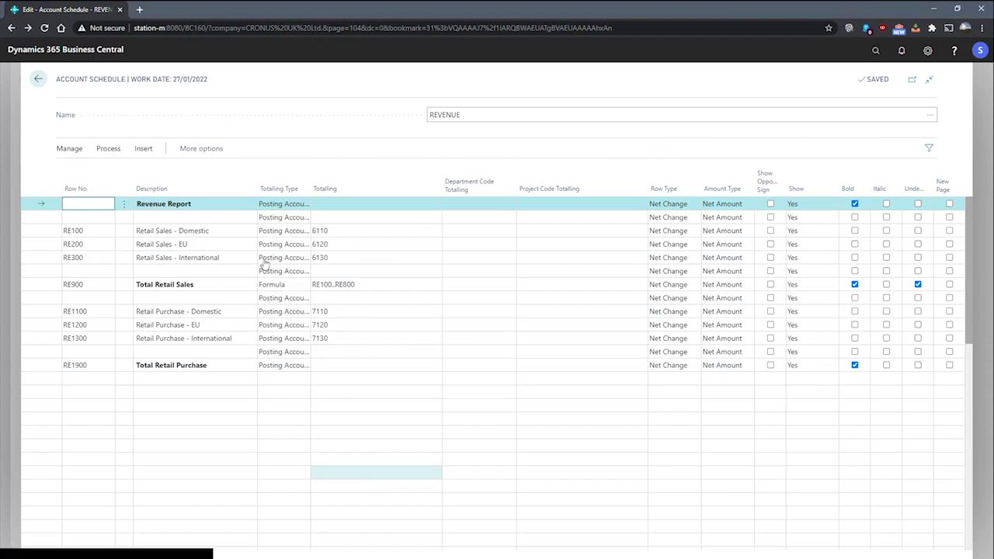
pyautogui.press('Escape')
# View the REVENUE schedule's overview with all dimension filters expanded, and return to the Account Schedules list
pyautogui.click(250, 106)
pyautogui.click(85, 126)
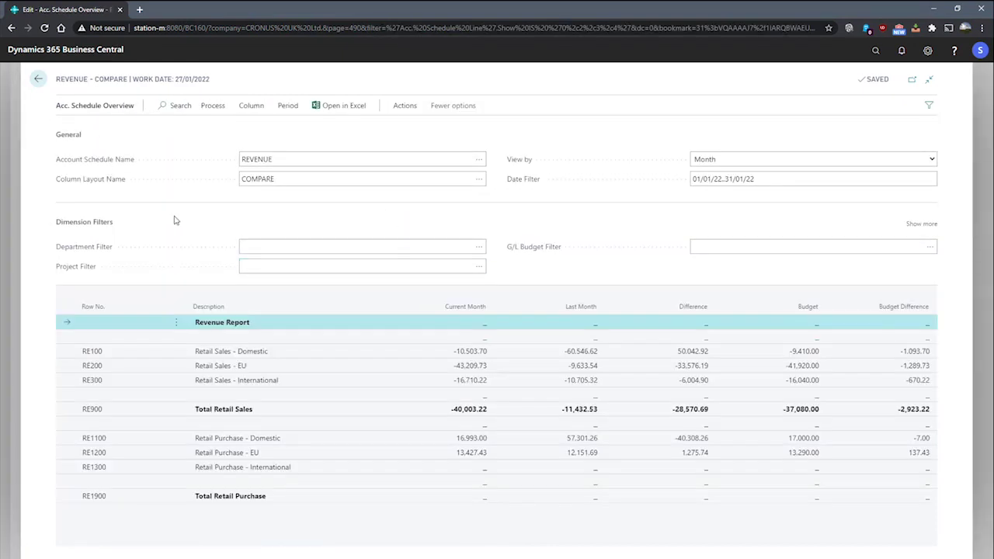
pyautogui.click(914, 223)
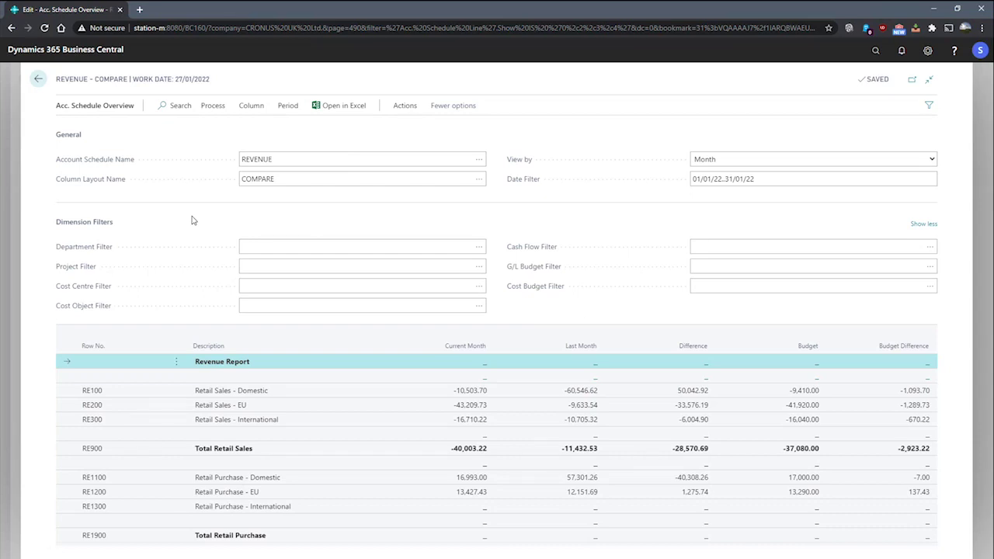
pyautogui.press('Escape')
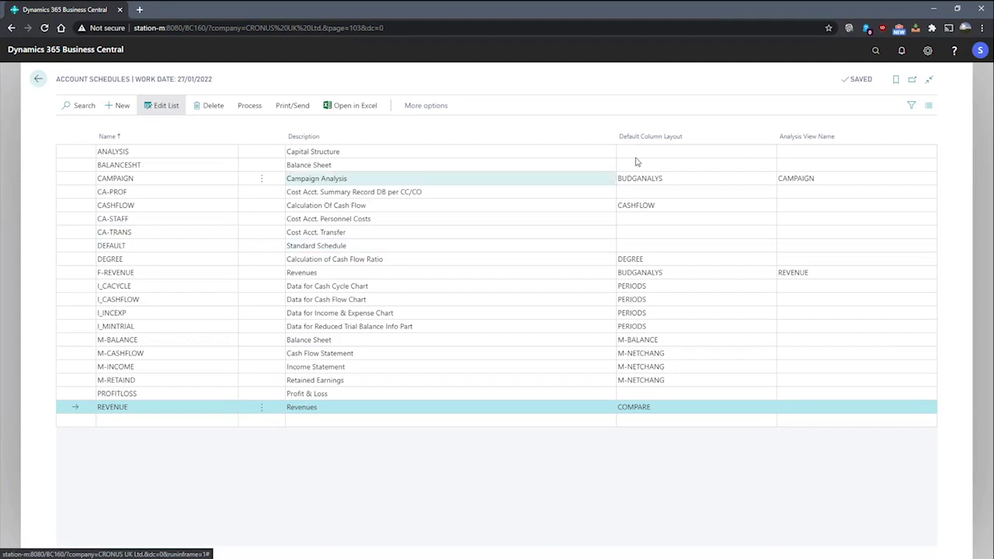
# Search for "analysis view", open the Analysis Views list and open the card of the SALES view
pyautogui.click(874, 51)
pyautogui.write('an')
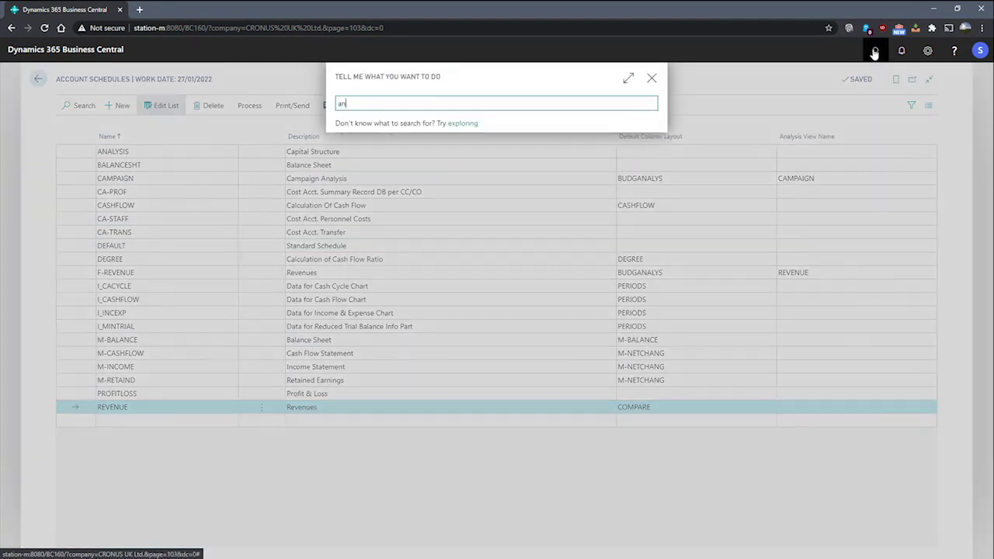
pyautogui.write('alysis view')
pyautogui.click(394, 202)
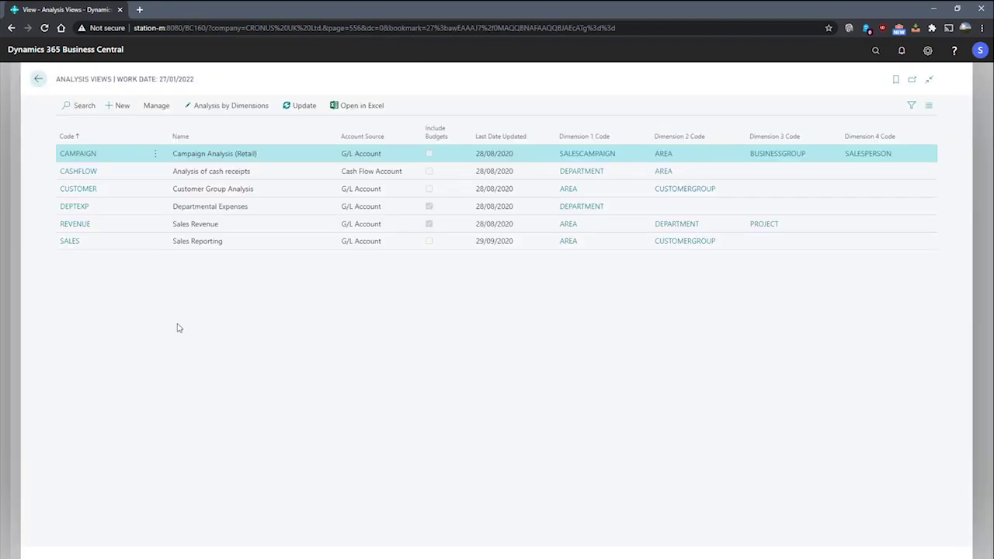
pyautogui.click(69, 243)
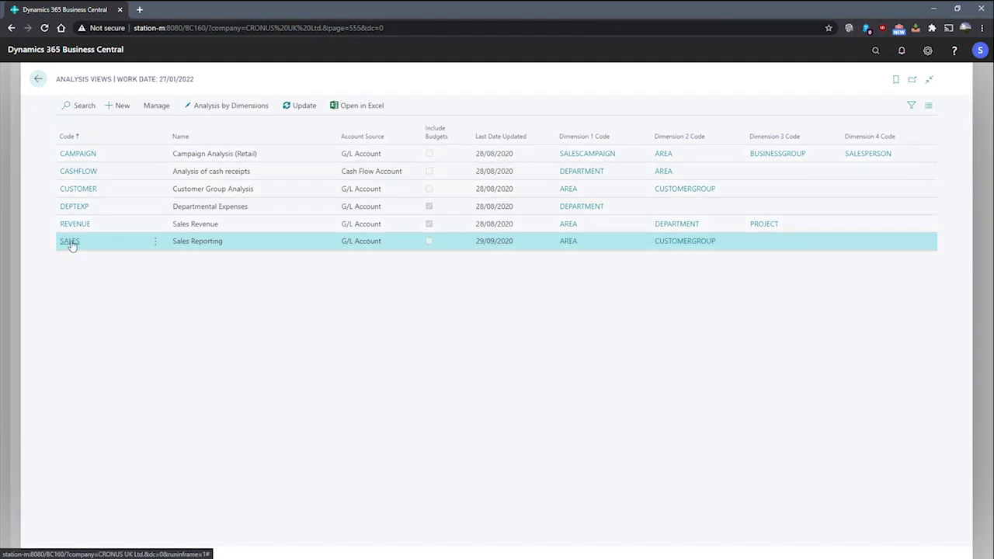
pyautogui.doubleClick(69, 245)
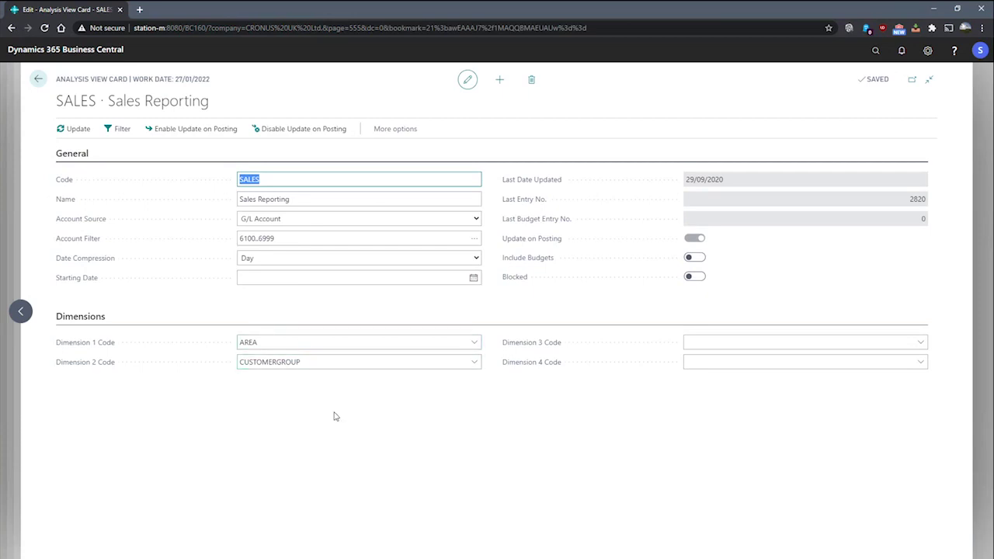
# Set the SALES analysis view's Account Filter to 6100..7999, update the view and return to the Account Schedules list
pyautogui.click(264, 240)
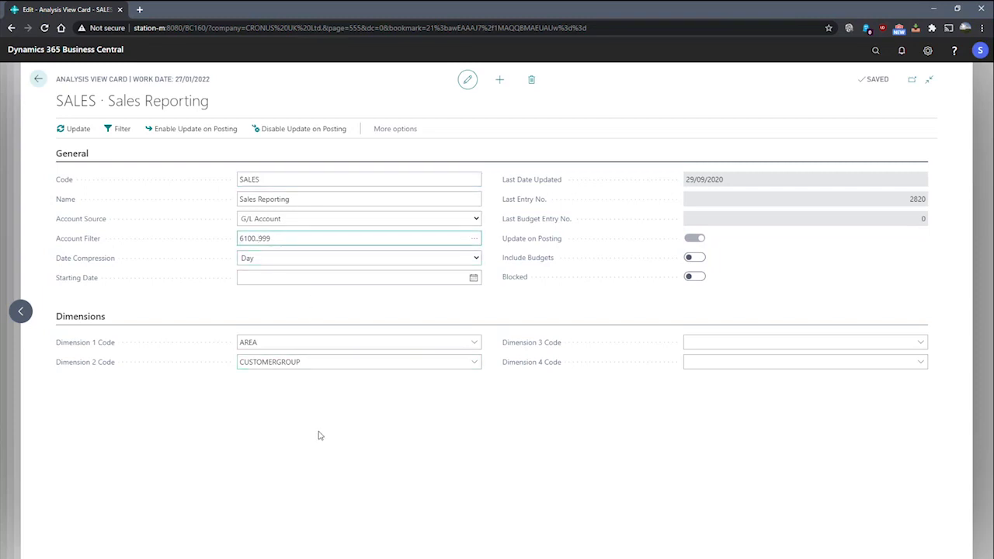
pyautogui.click(363, 447)
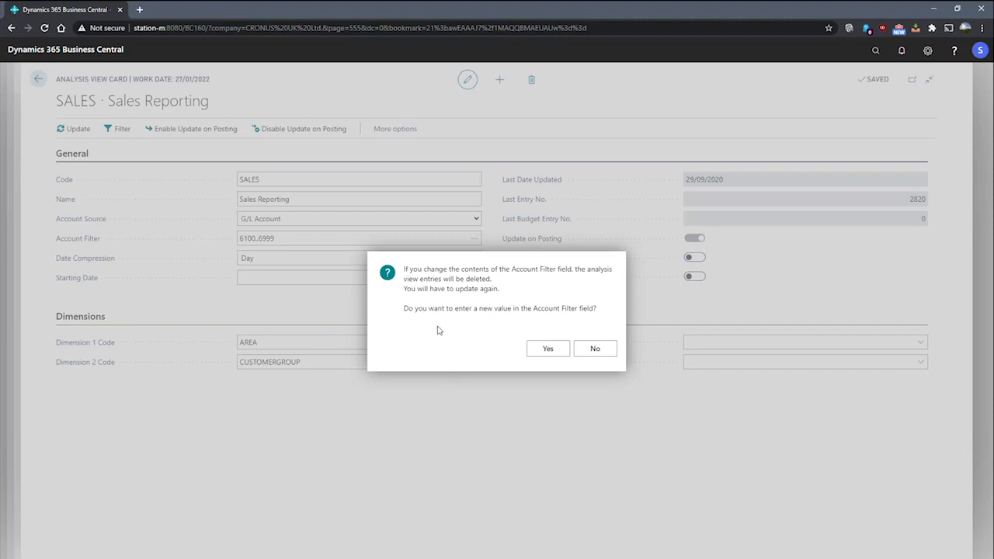
pyautogui.click(543, 350)
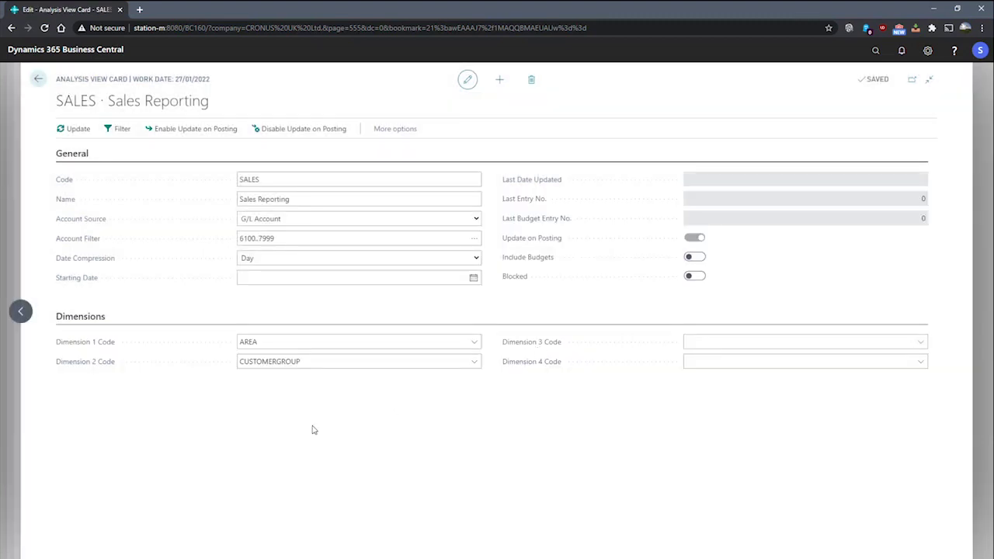
pyautogui.click(74, 130)
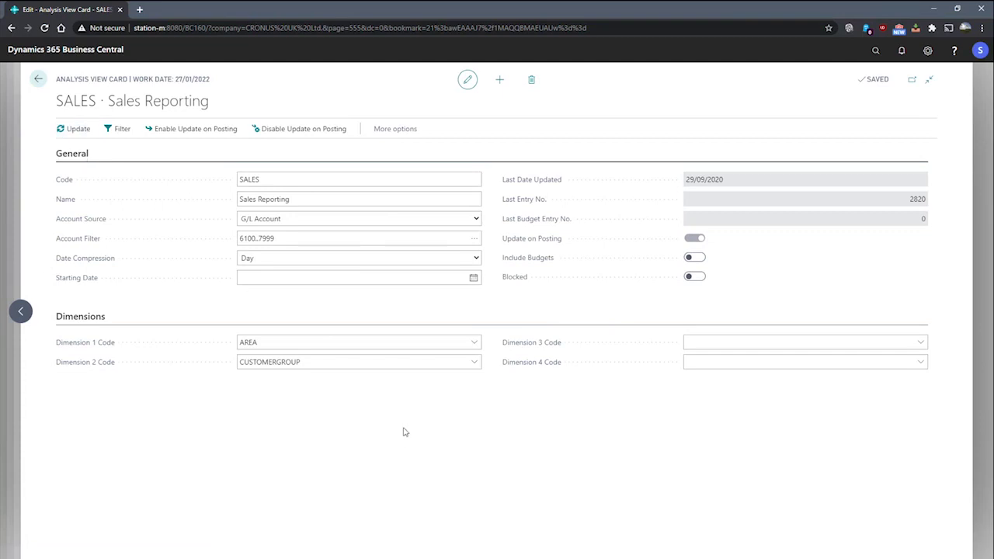
pyautogui.press('Escape')
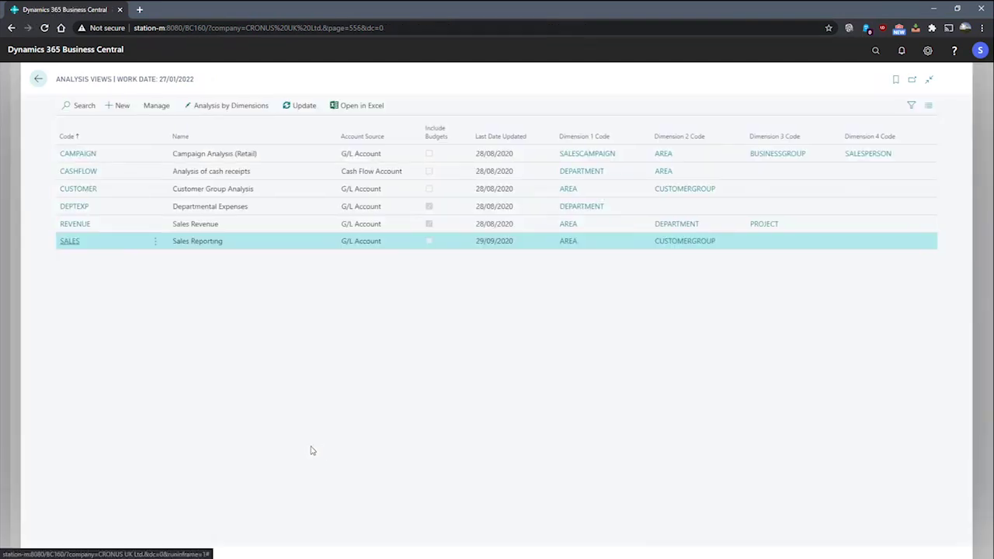
pyautogui.press('Escape')
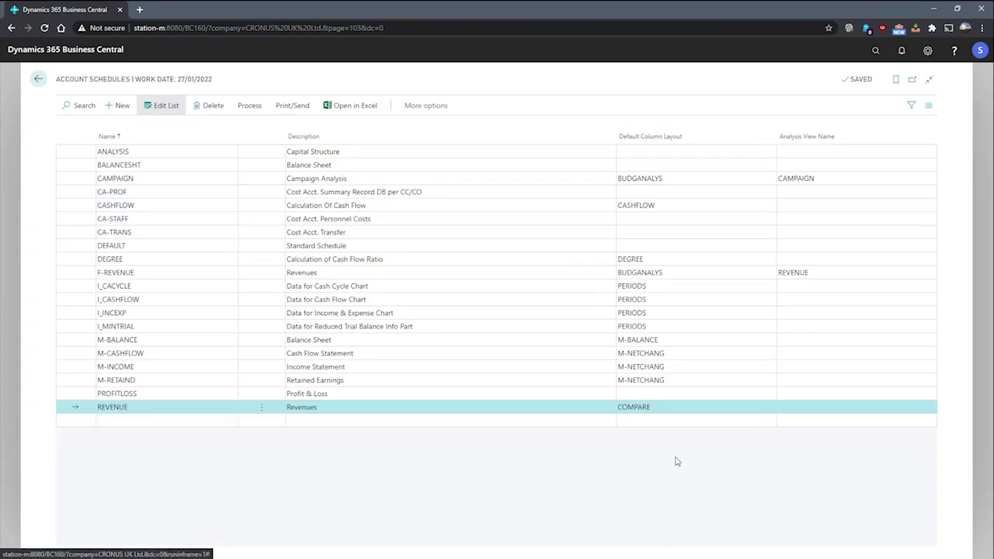
# Assign the SALES analysis view to the REVENUE account schedule
pyautogui.click(817, 408)
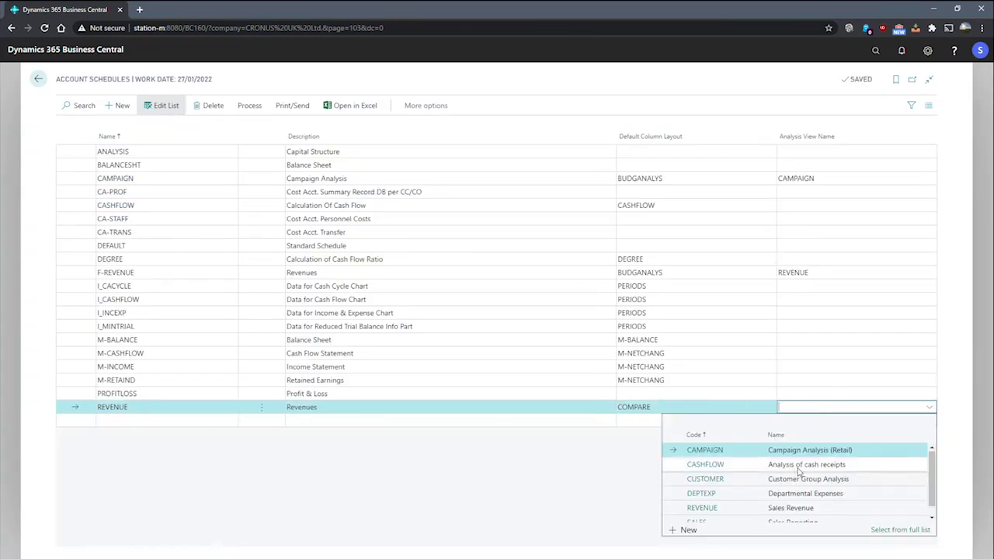
pyautogui.scroll(-1, 722, 482)
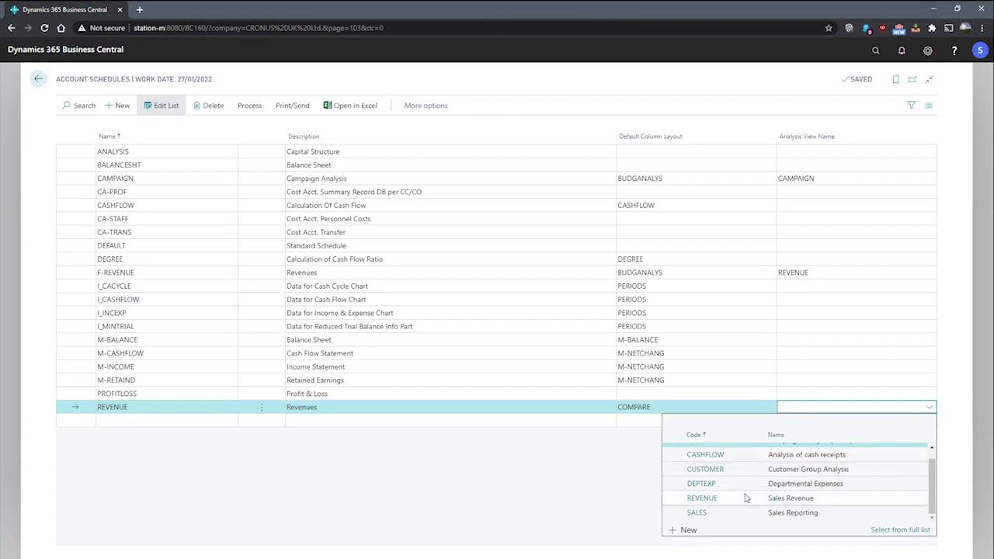
pyautogui.click(695, 513)
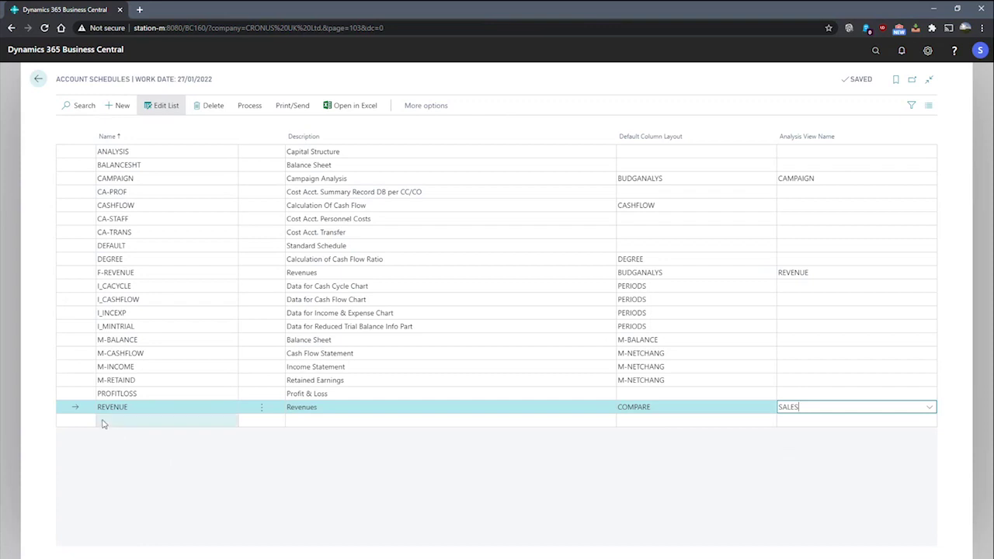
# Open the REVENUE account schedule for editing and look through the Area Code Totalling values available for the Revenue Report row
pyautogui.click(254, 109)
pyautogui.click(156, 129)
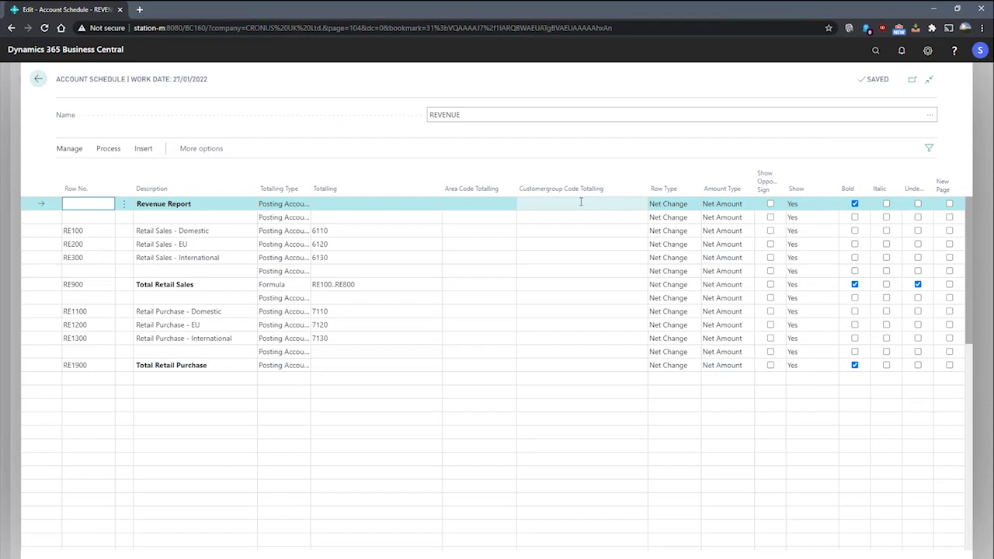
pyautogui.click(503, 203)
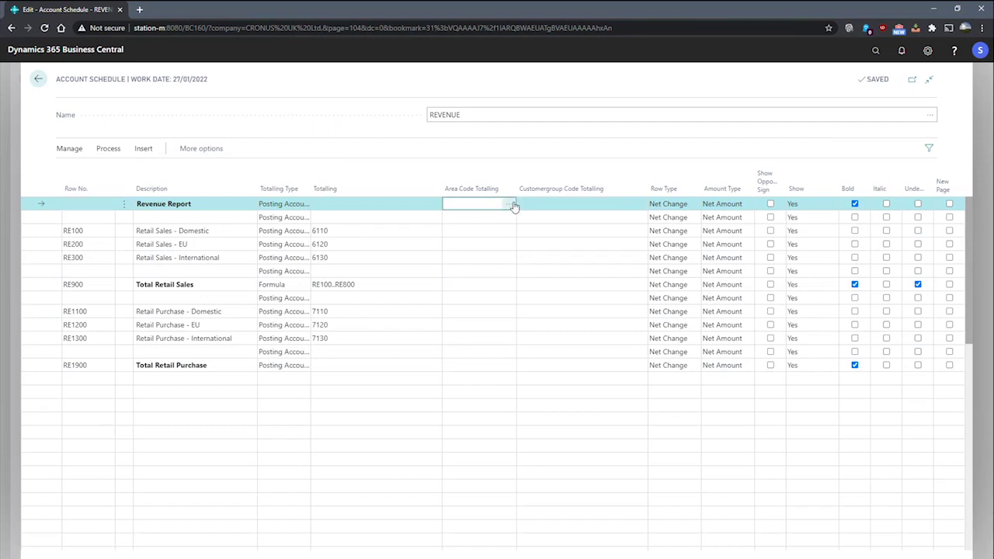
pyautogui.click(514, 205)
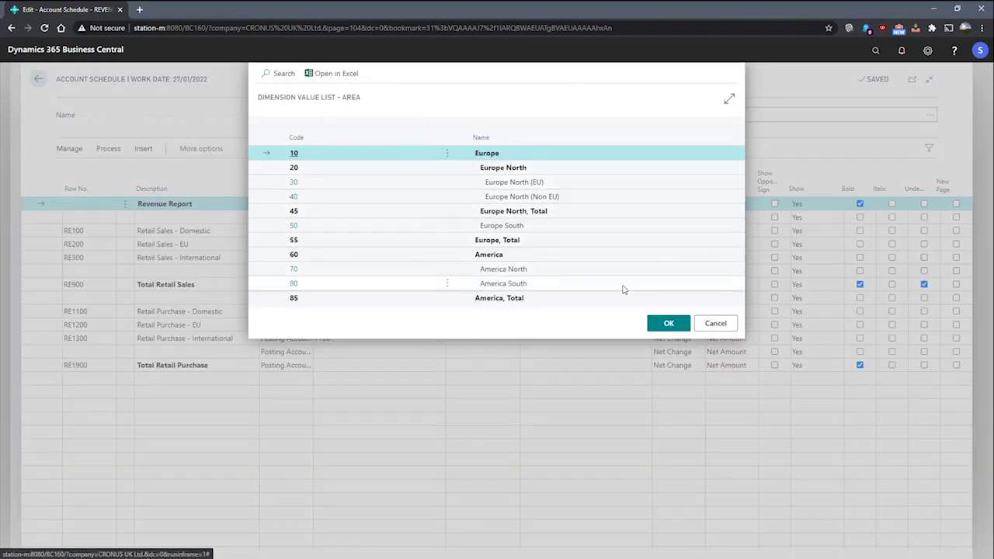
pyautogui.click(715, 324)
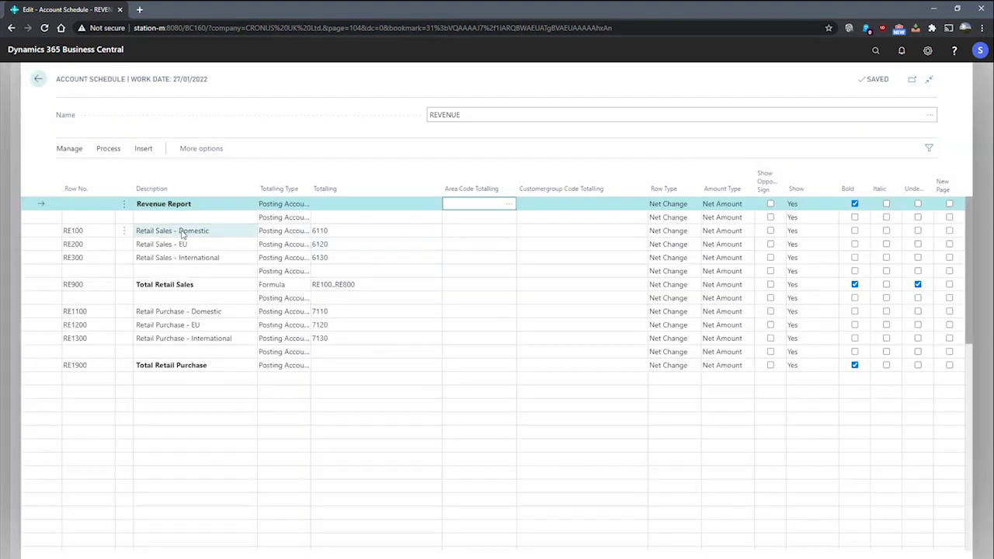
# Look through the Area dimension values available for Area Code Totalling on row RE100, Retail Sales - Domestic, without choosing one
pyautogui.click(183, 232)
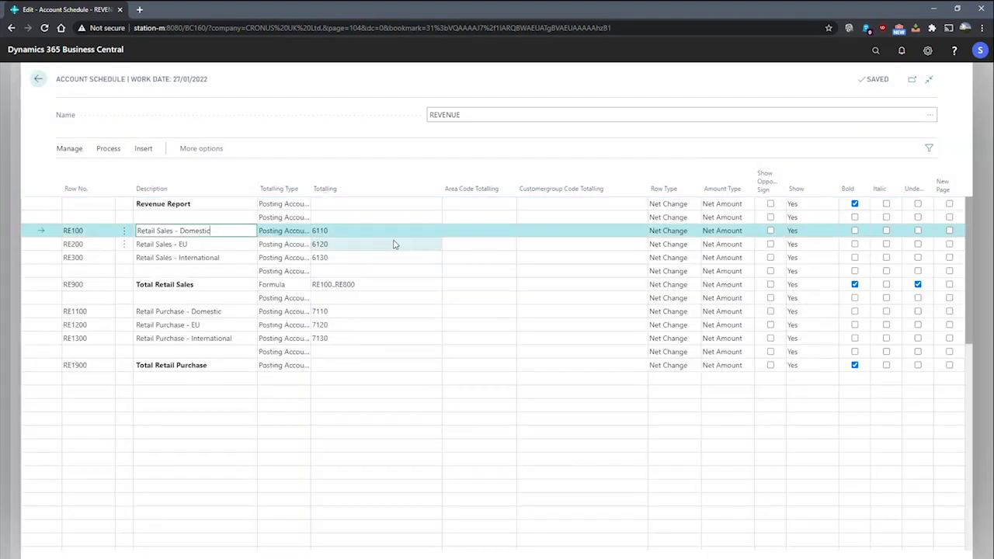
pyautogui.click(490, 232)
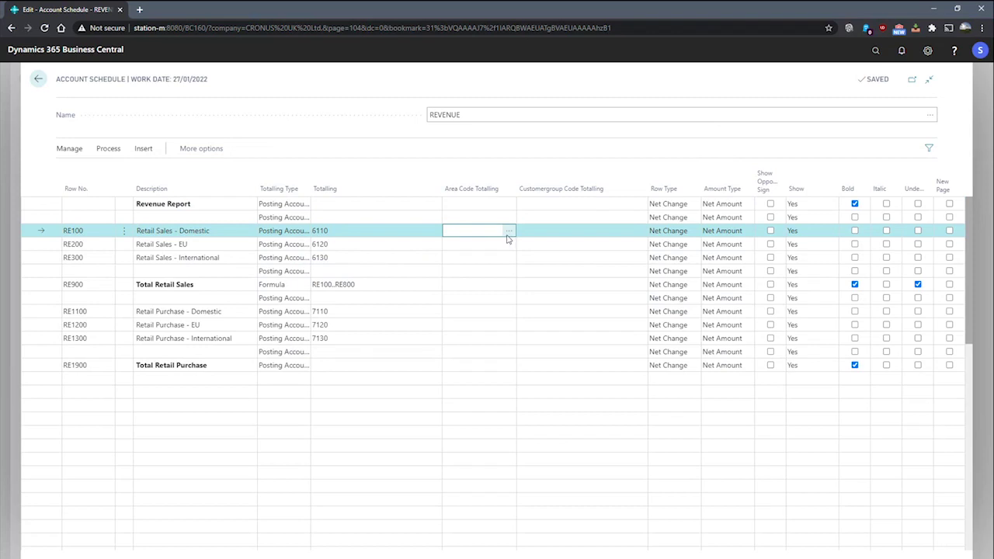
pyautogui.click(507, 238)
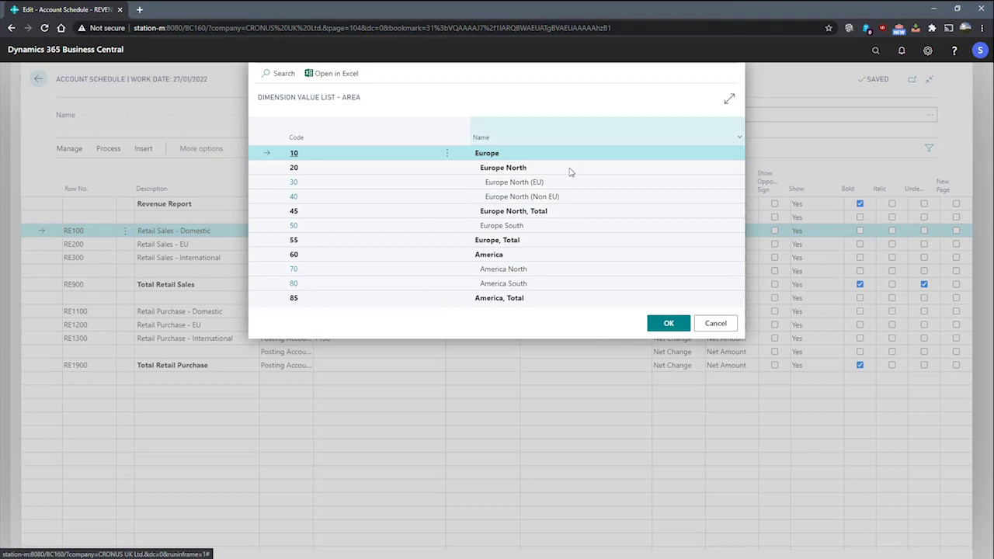
pyautogui.click(696, 326)
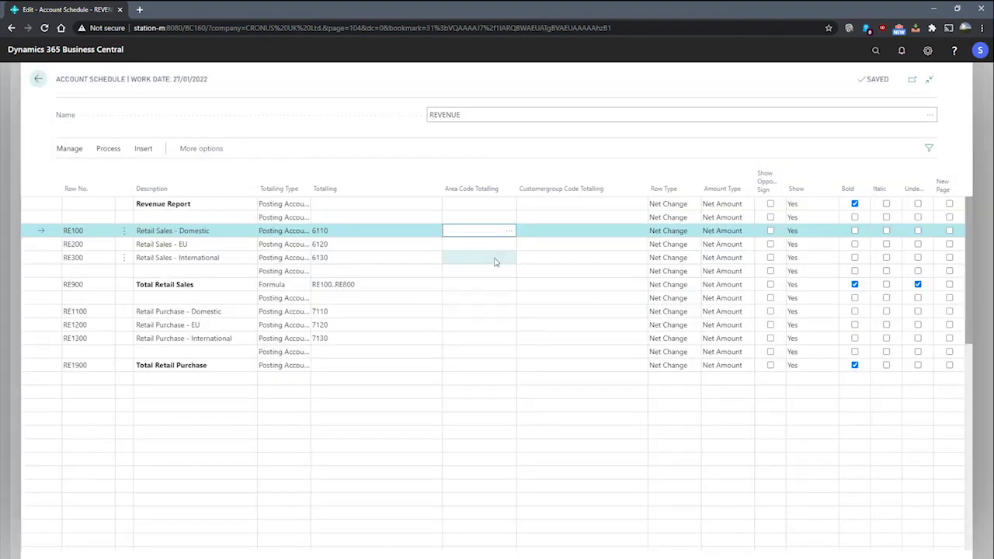